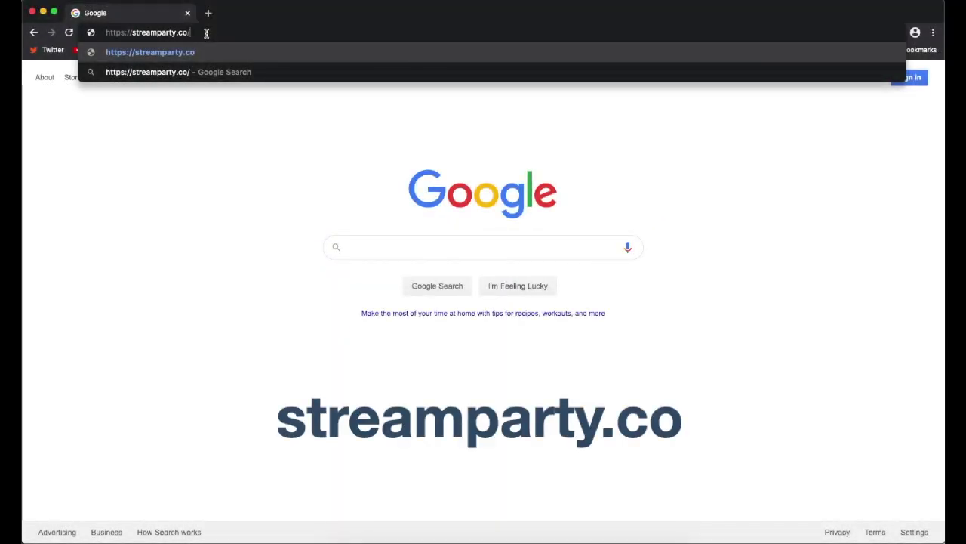
Navigate to streamparty.co, landing on the Stream Party extension page in the Chrome Web Store
{"action": "key", "text": "Return"}
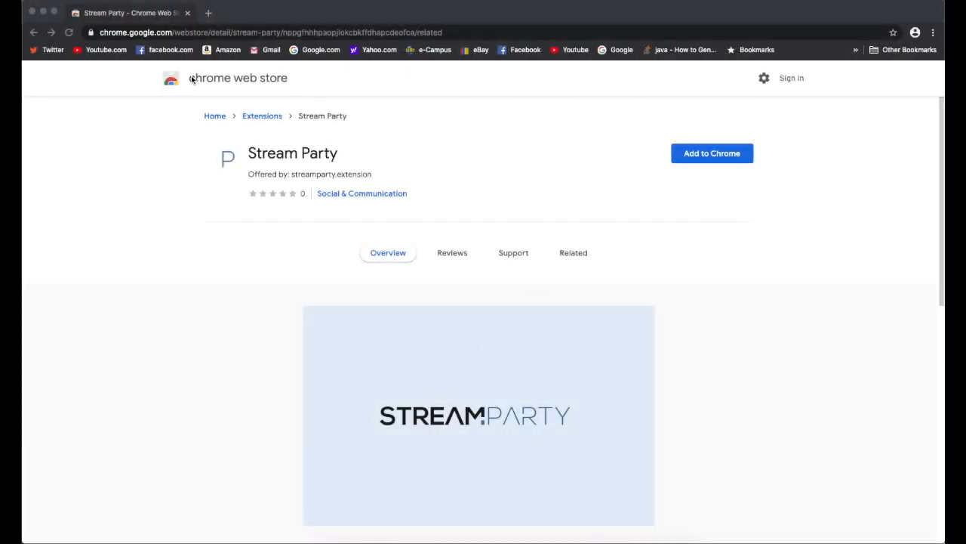
Add the Stream Party extension to Chrome, confirm its permissions and dismiss the added notice
{"action": "left_click", "coordinate": [725, 156]}
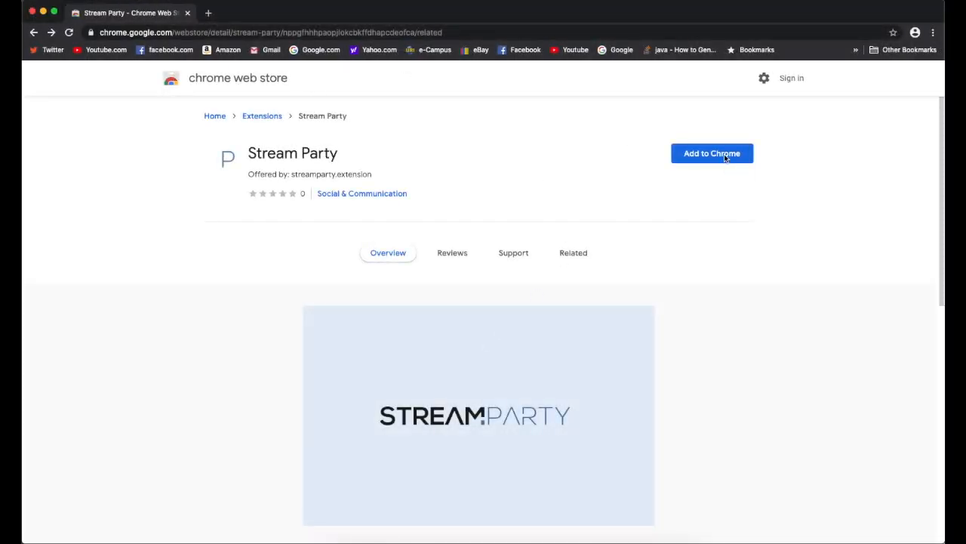
{"action": "left_click", "coordinate": [721, 155]}
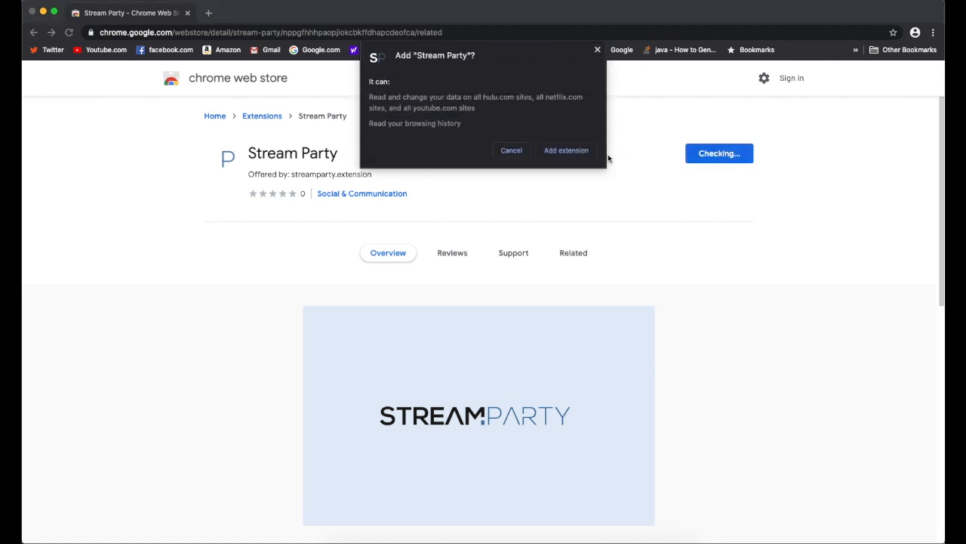
{"action": "left_click", "coordinate": [566, 151]}
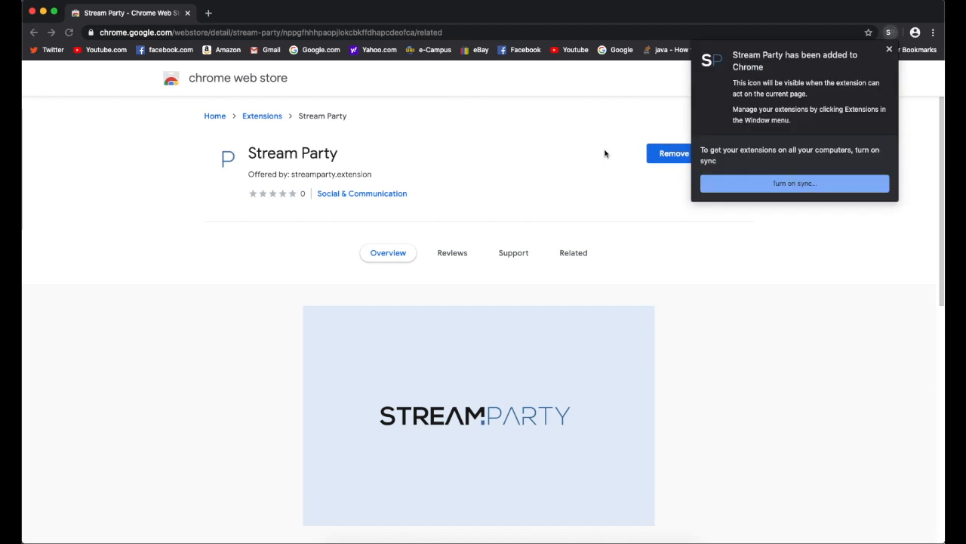
{"action": "left_click", "coordinate": [890, 49]}
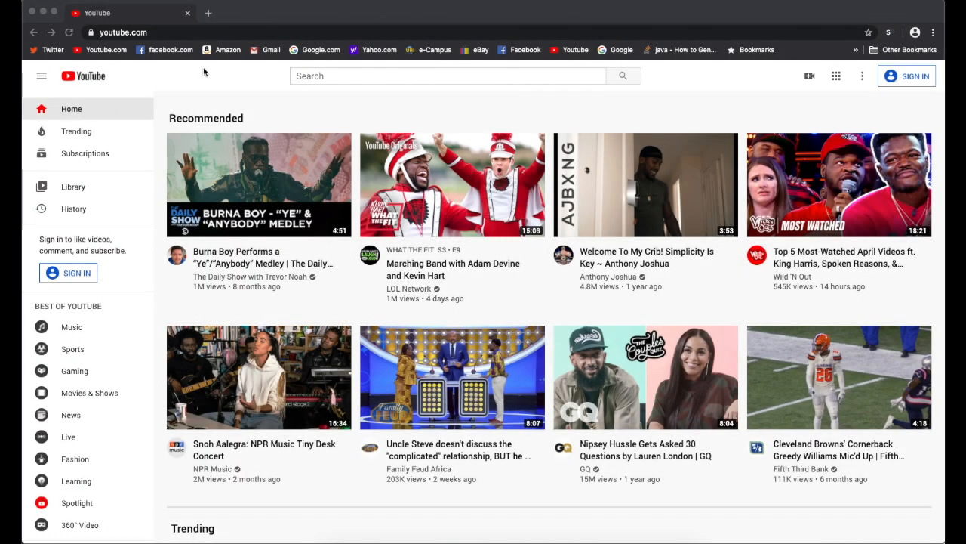
Search YouTube for 'burna boy' to reach the NPR Tiny Desk Concert video
{"action": "left_click", "coordinate": [340, 76]}
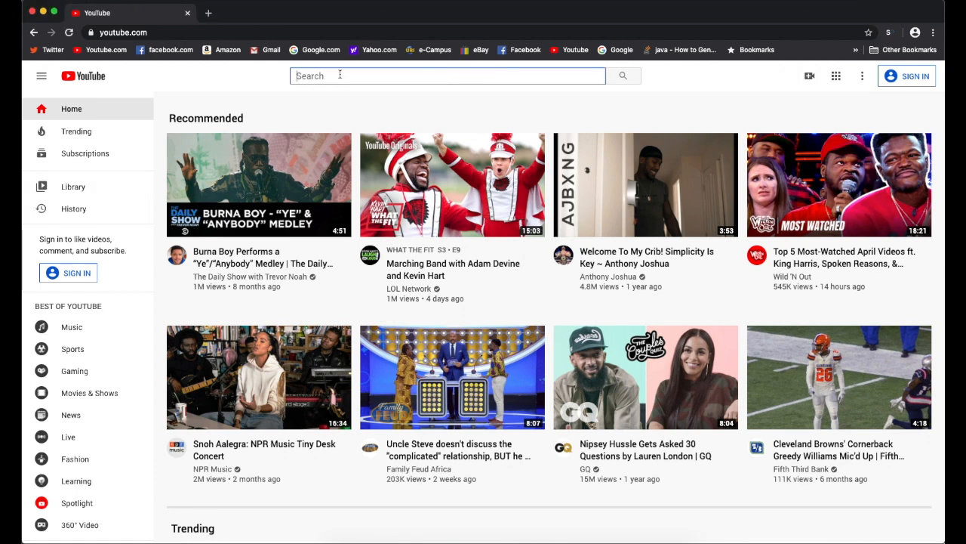
{"action": "type", "text": "burna bo"}
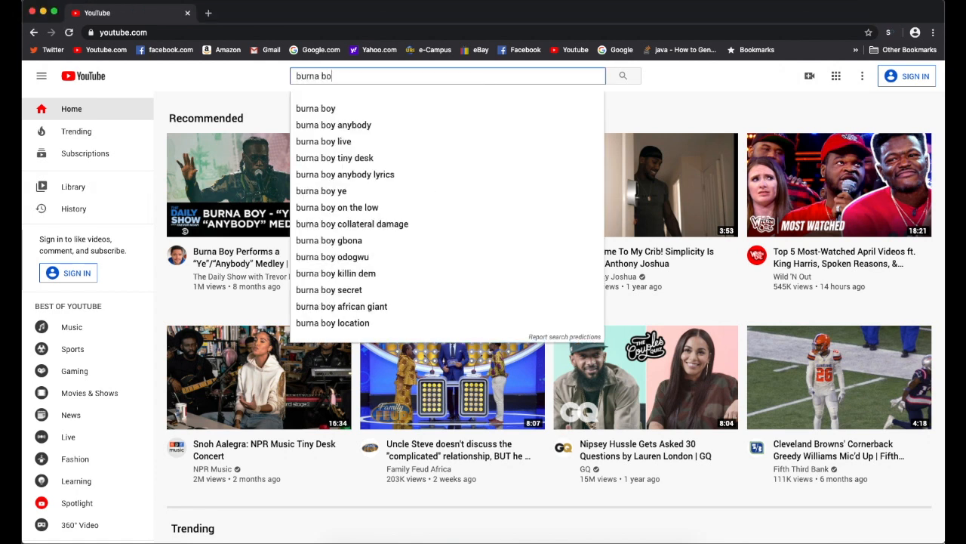
{"action": "type", "text": "y"}
{"action": "key", "text": "Return"}
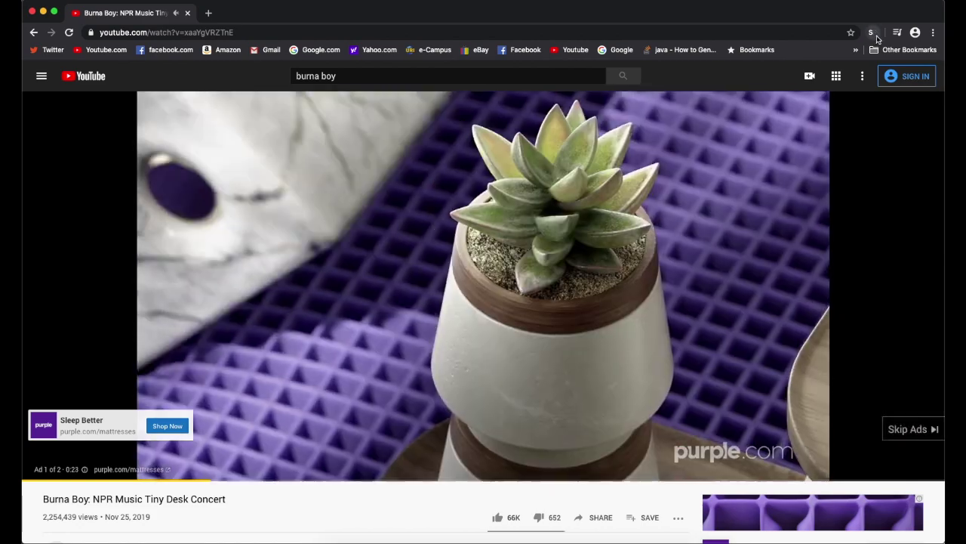
Create a new Stream Party on the Burna Boy video, advance through the tips and start the party's video chat
{"action": "left_click", "coordinate": [872, 33]}
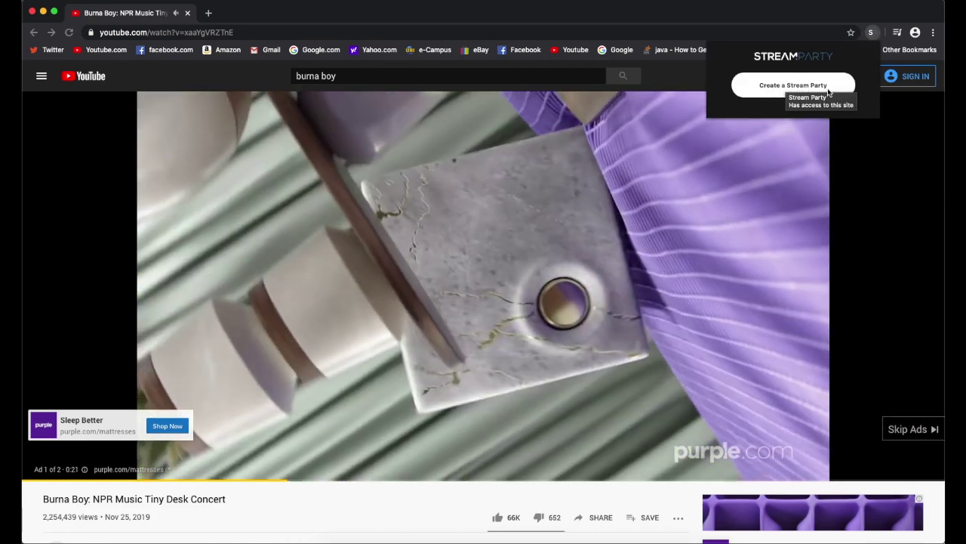
{"action": "left_click", "coordinate": [793, 86]}
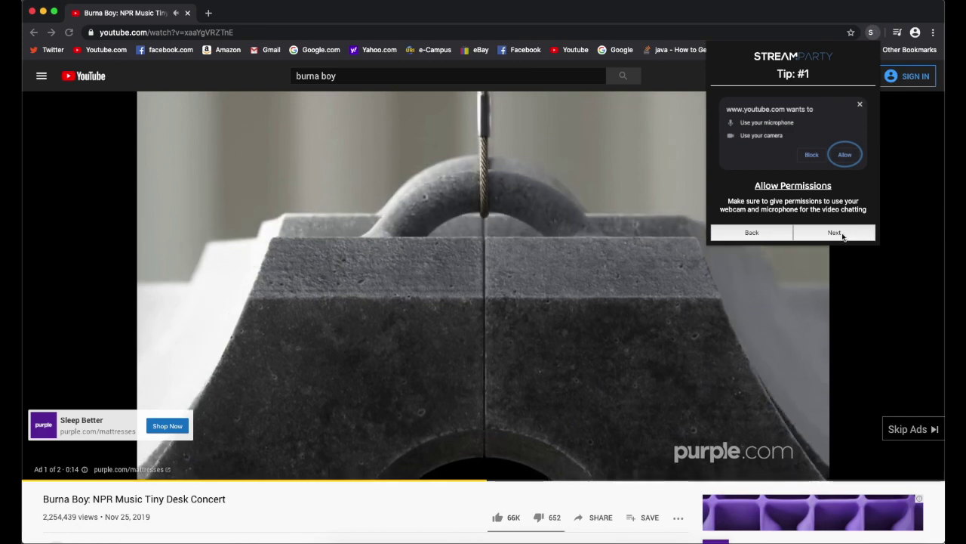
{"action": "left_click", "coordinate": [834, 231]}
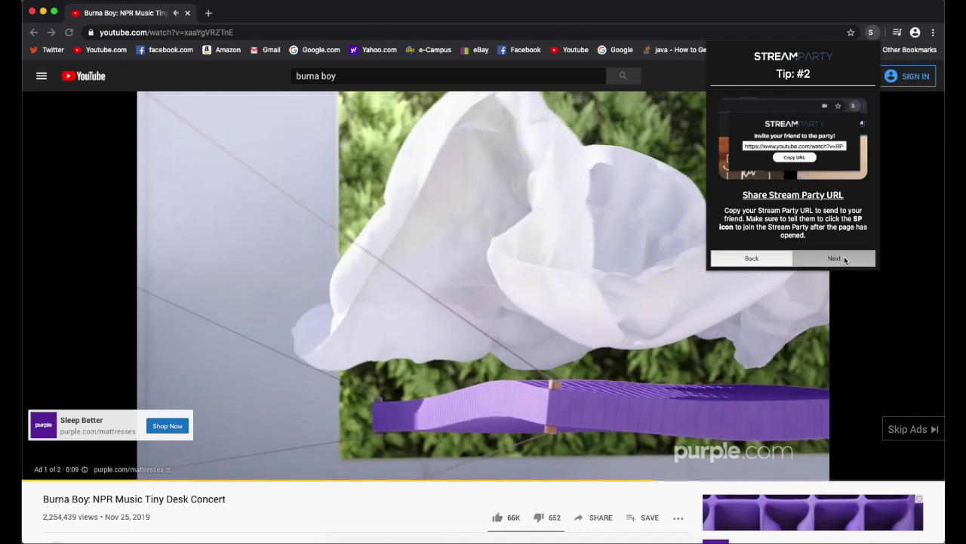
{"action": "left_click", "coordinate": [834, 258]}
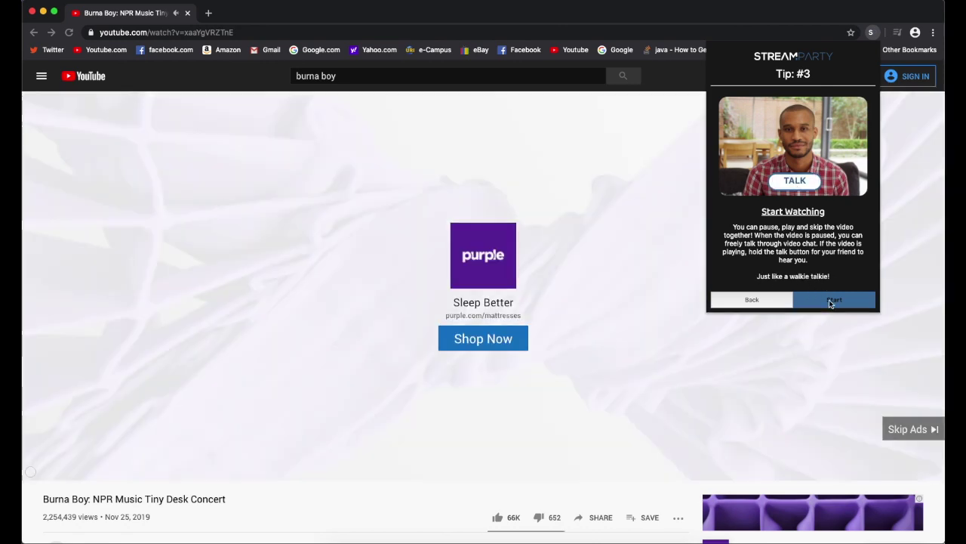
{"action": "left_click", "coordinate": [808, 300]}
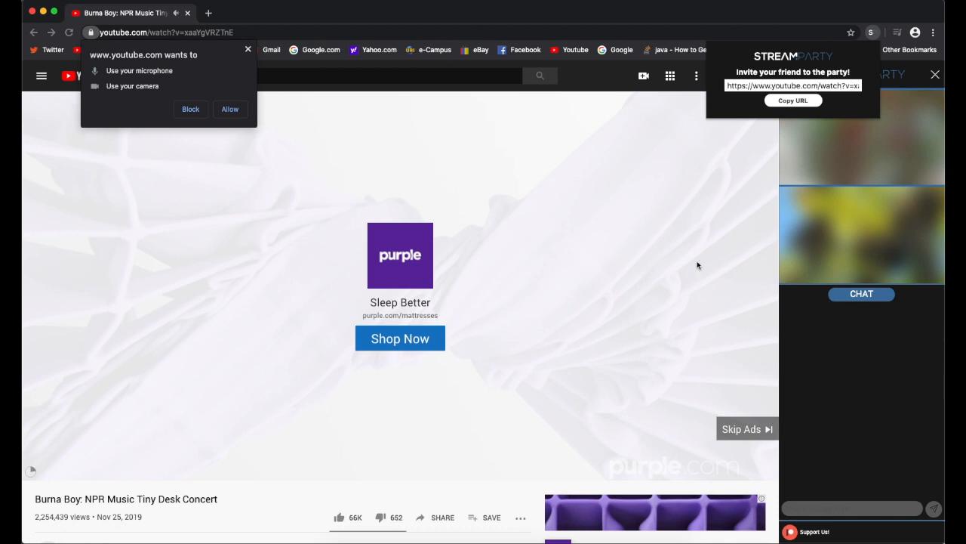
Grant microphone and camera access for the party, then copy the invite link
{"action": "left_click", "coordinate": [231, 113]}
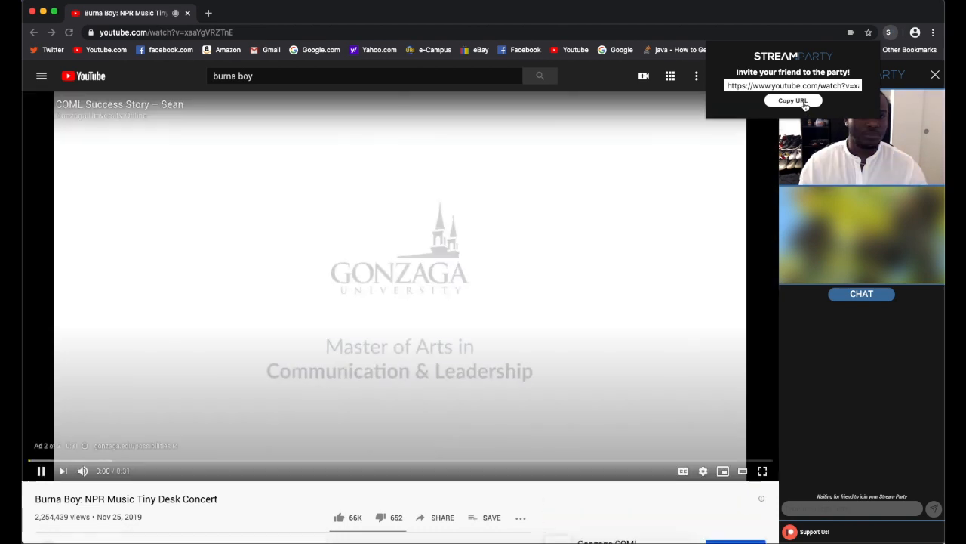
{"action": "left_click", "coordinate": [792, 101]}
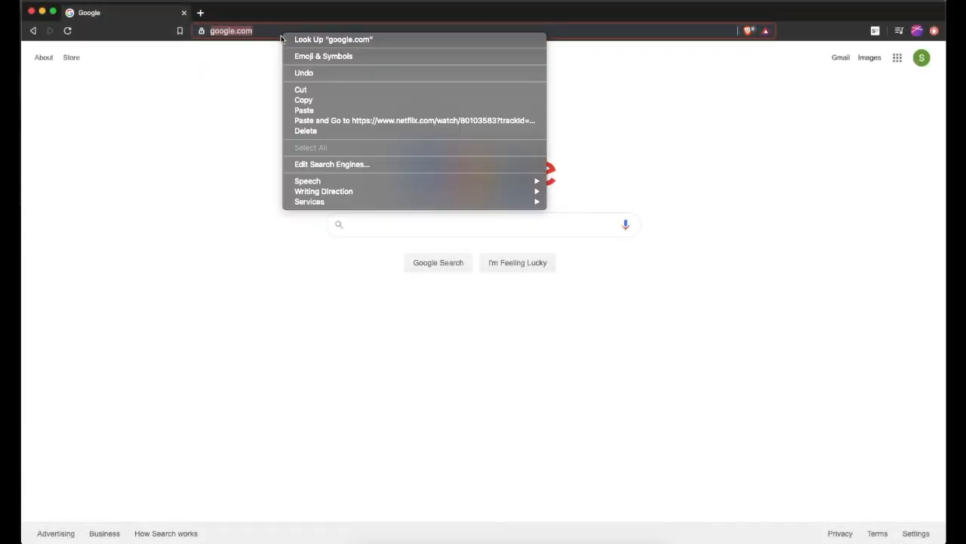
Paste and go to the shared Netflix watch link, bringing up Outlander S1:E1 'Sassenach'
{"action": "left_click", "coordinate": [312, 120]}
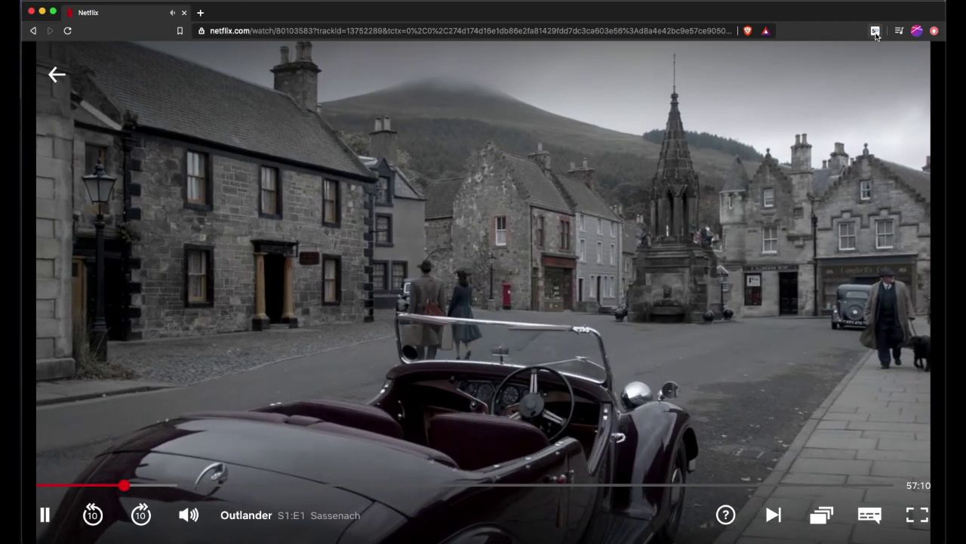
Join the Stream Party from the Netflix Outlander episode as Nick via the extension
{"action": "mouse_move", "coordinate": [483, 272]}
{"action": "left_click", "coordinate": [875, 31]}
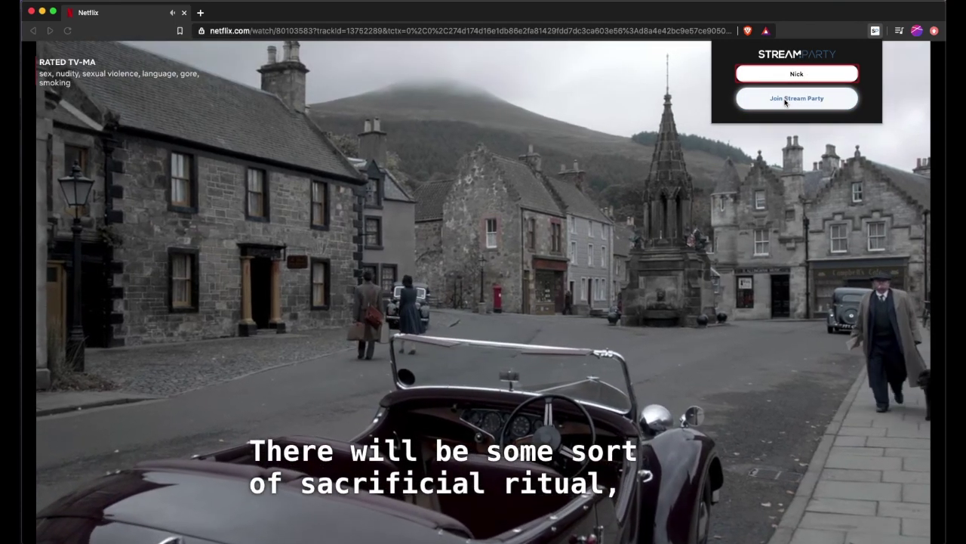
{"action": "left_click", "coordinate": [796, 98]}
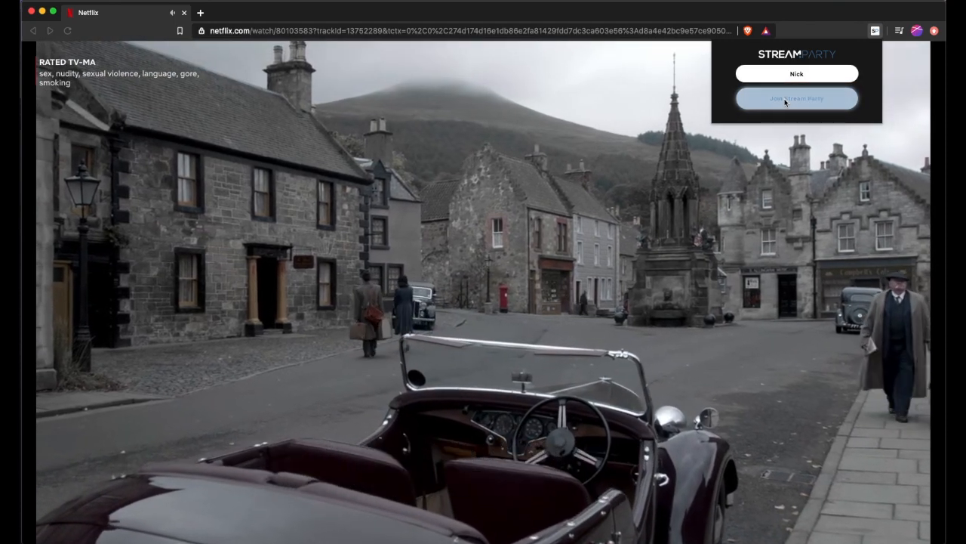